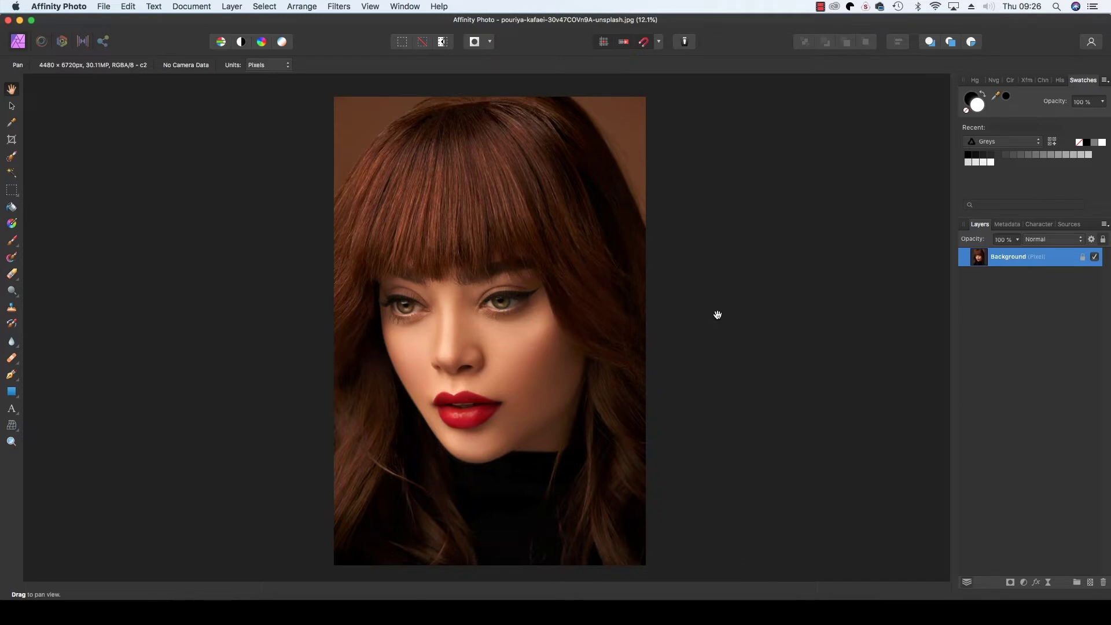
Zoom the portrait to 25% and pan so the face is centred.
{"action": "left_click", "coordinate": [230, 108]}
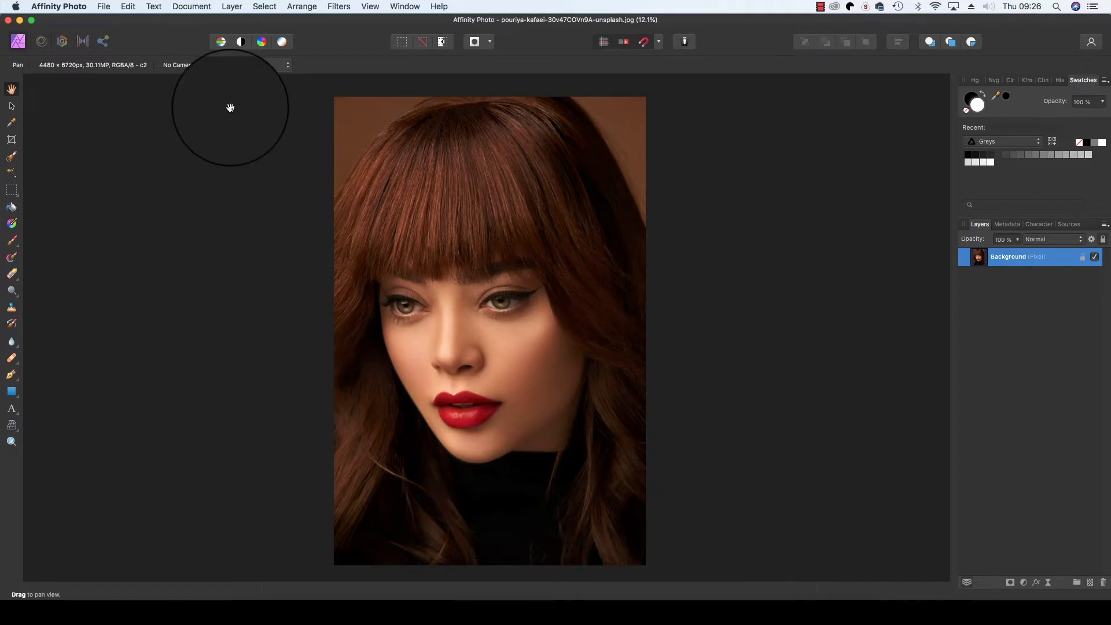
{"action": "left_click", "coordinate": [21, 48]}
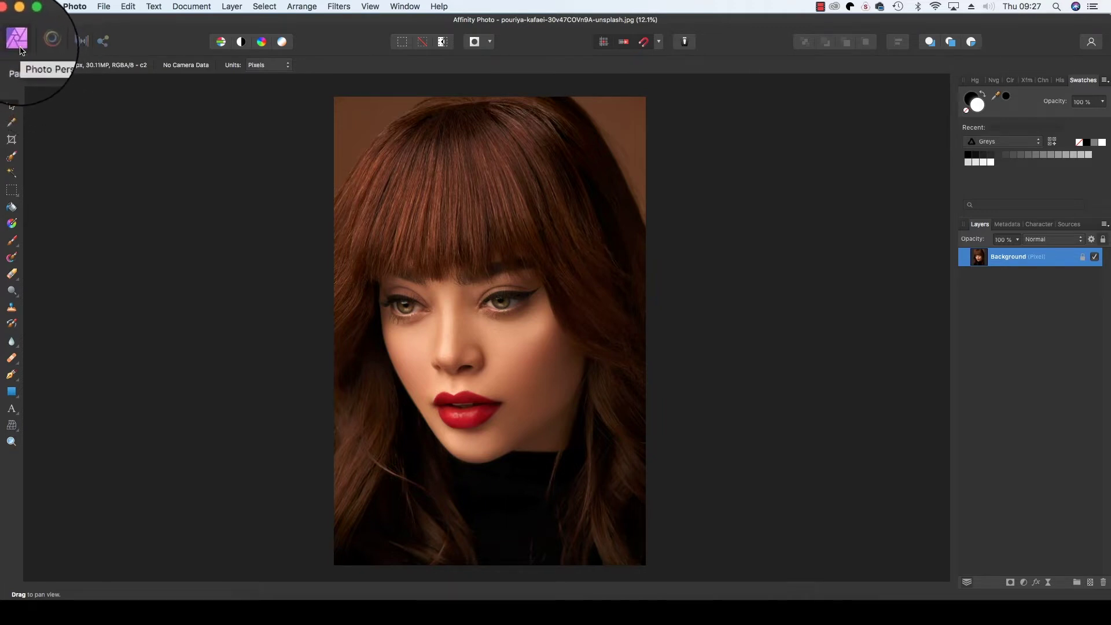
{"action": "key", "text": "super+plus"}
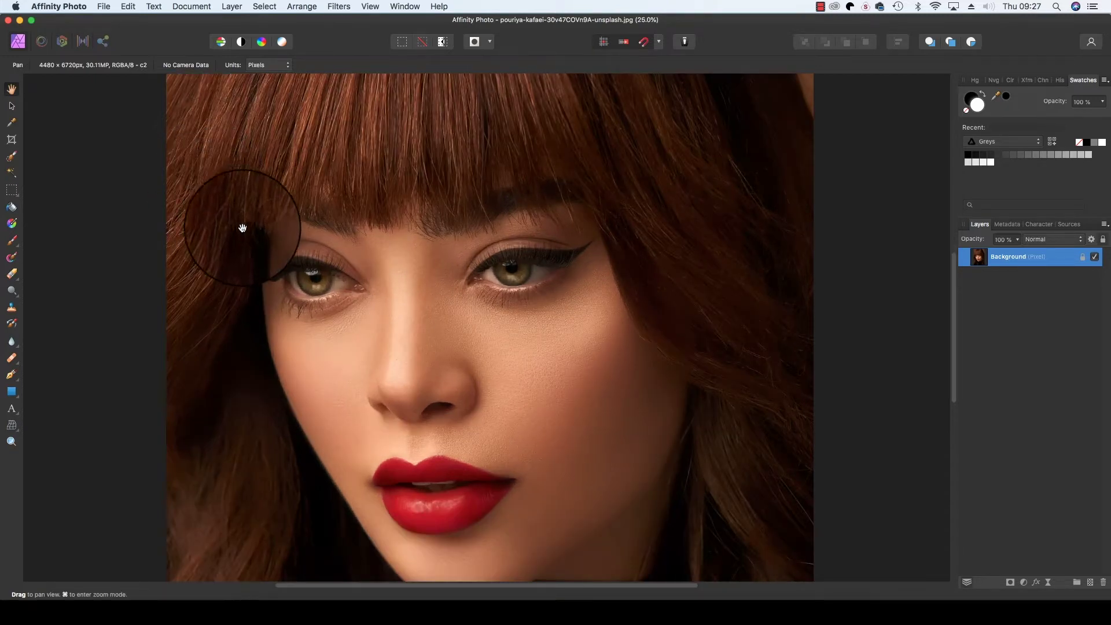
{"action": "left_click_drag", "start_coordinate": [349, 270], "coordinate": [391, 291]}
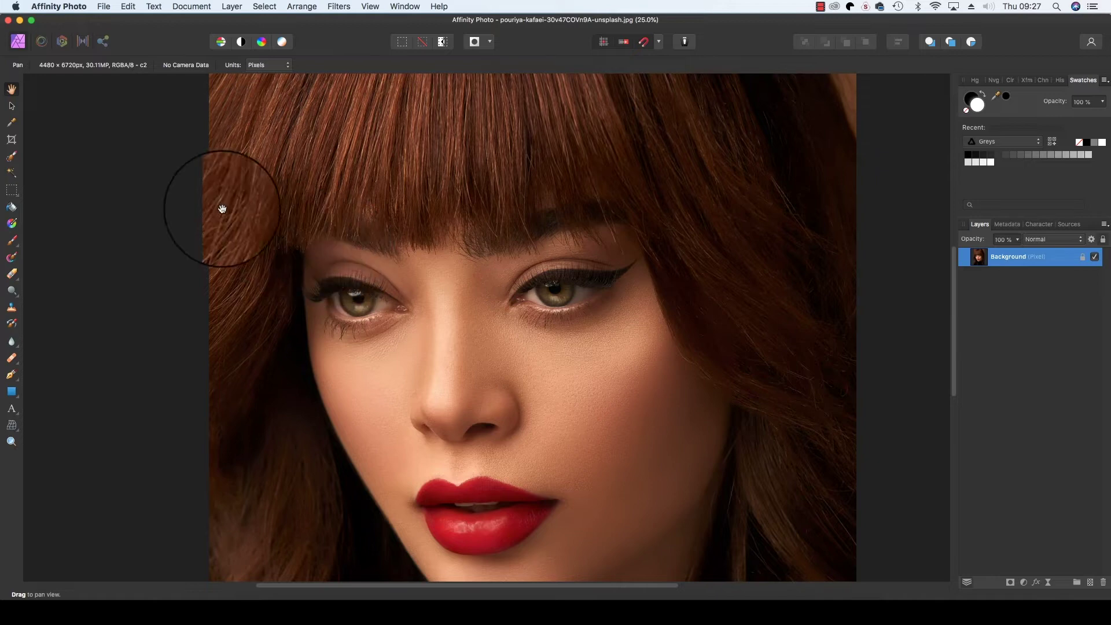
Paint a selection over the left eye with the Selection Brush at 107 px.
{"action": "left_click", "coordinate": [13, 157]}
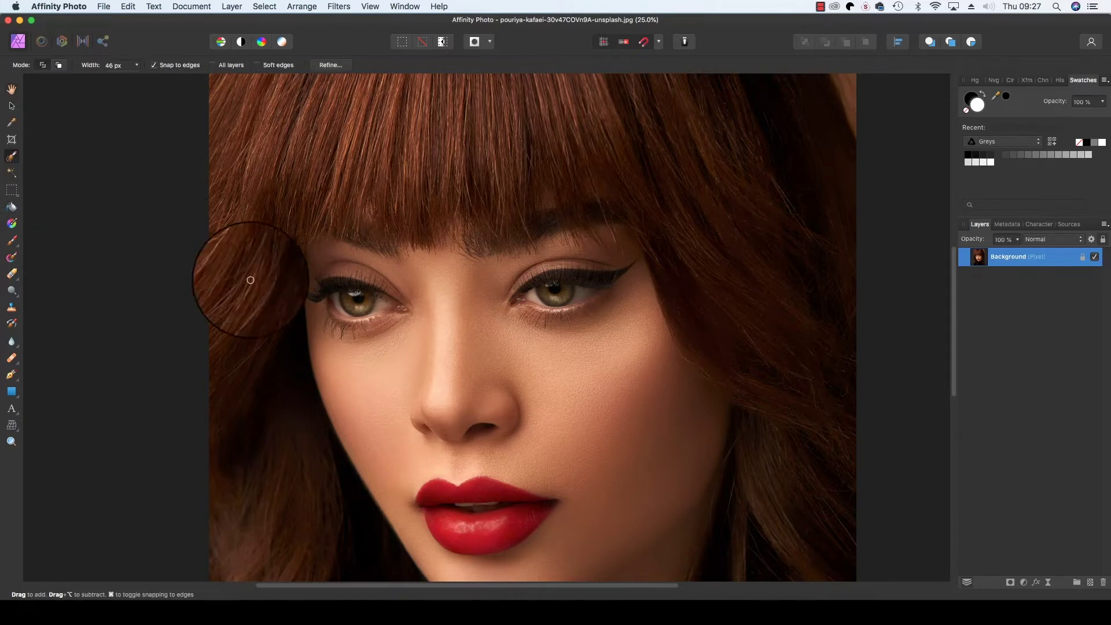
{"action": "key", "text": "bracketright"}
{"action": "key", "text": "bracketright"}
{"action": "key", "text": "bracketright"}
{"action": "key", "text": "bracketright"}
{"action": "key", "text": "bracketright"}
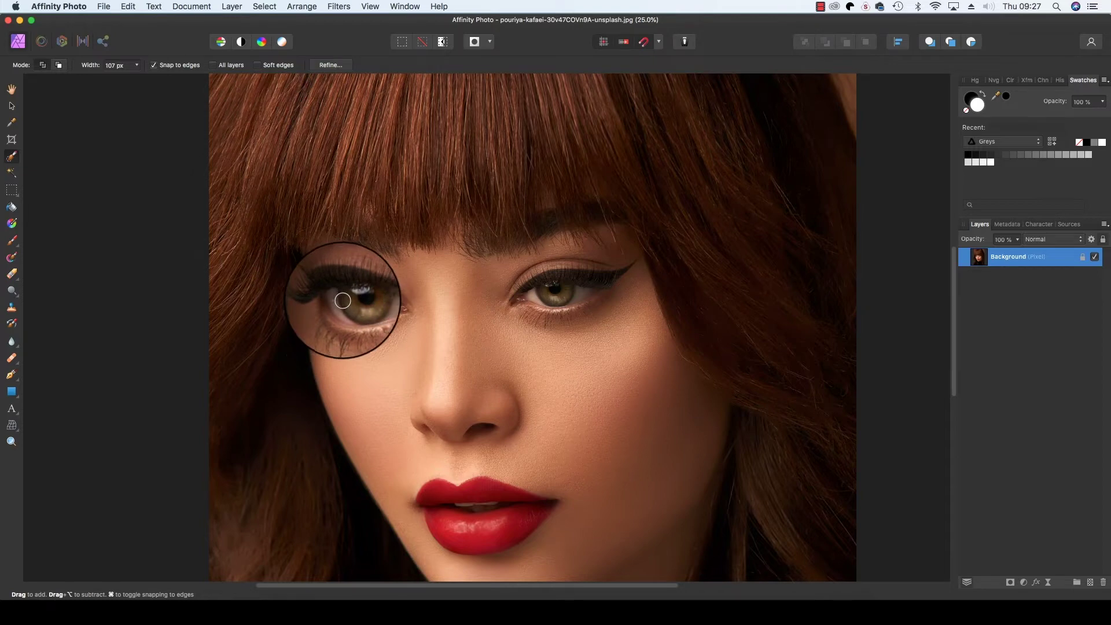
{"action": "mouse_move", "coordinate": [351, 302]}
{"action": "left_mouse_down"}
{"action": "mouse_move", "coordinate": [389, 303]}
{"action": "mouse_move", "coordinate": [347, 296]}
{"action": "mouse_move", "coordinate": [342, 307]}
{"action": "mouse_move", "coordinate": [358, 302]}
{"action": "mouse_move", "coordinate": [346, 312]}
{"action": "mouse_move", "coordinate": [325, 295]}
{"action": "mouse_move", "coordinate": [341, 287]}
{"action": "mouse_move", "coordinate": [339, 308]}
{"action": "mouse_move", "coordinate": [355, 318]}
{"action": "mouse_move", "coordinate": [385, 292]}
{"action": "left_mouse_up"}
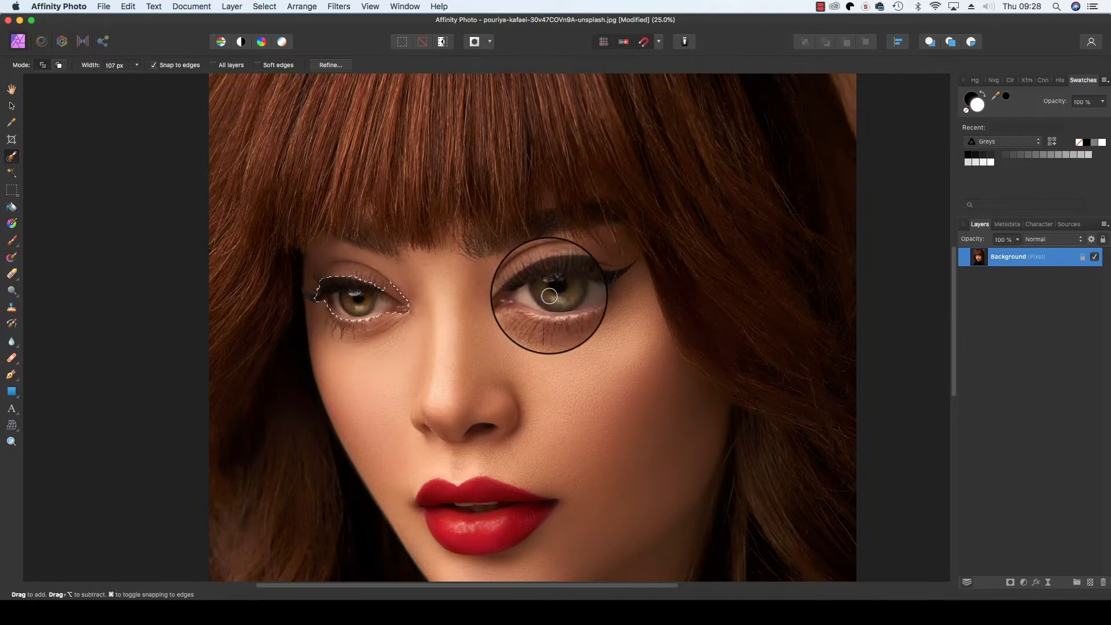
Add the right eye's lashes, corners and lower lid at 91 px, then copy both eyes to a new layer.
{"action": "key", "text": "bracketleft"}
{"action": "mouse_move", "coordinate": [572, 294]}
{"action": "left_mouse_down"}
{"action": "mouse_move", "coordinate": [585, 289]}
{"action": "mouse_move", "coordinate": [581, 298]}
{"action": "left_mouse_up"}
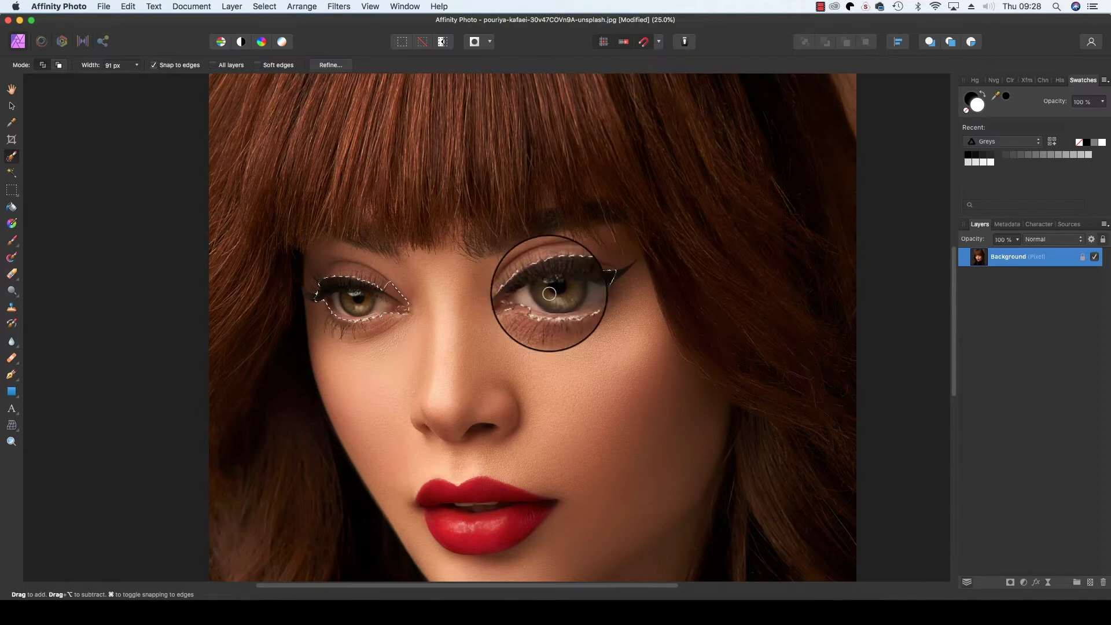
{"action": "left_click_drag", "start_coordinate": [550, 290], "coordinate": [586, 293]}
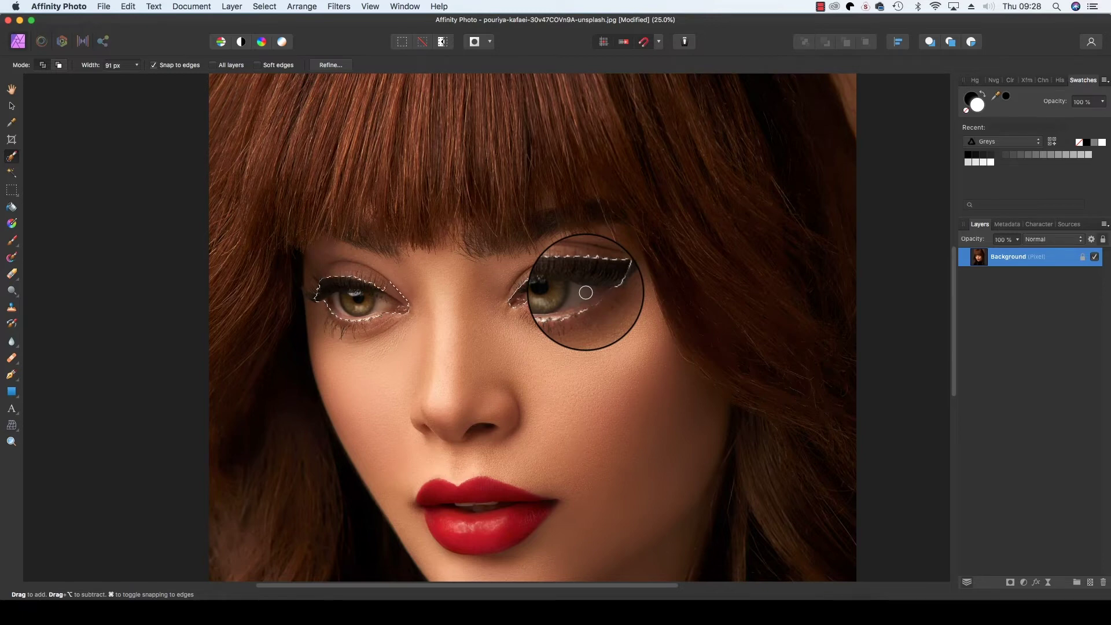
{"action": "left_click_drag", "start_coordinate": [585, 292], "coordinate": [585, 292]}
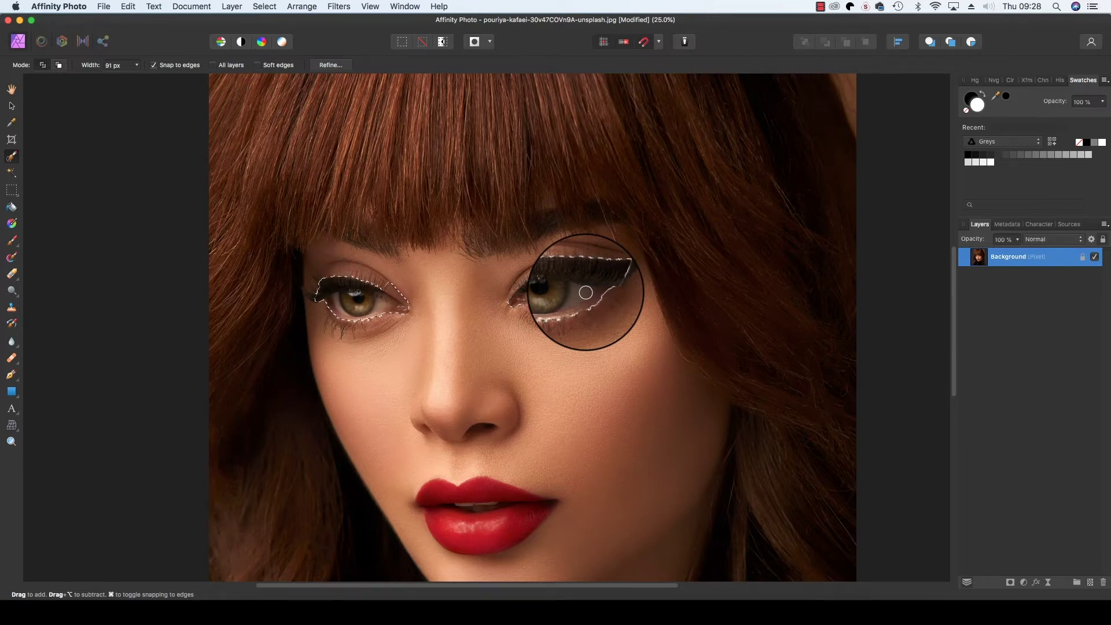
{"action": "key", "text": "super+j"}
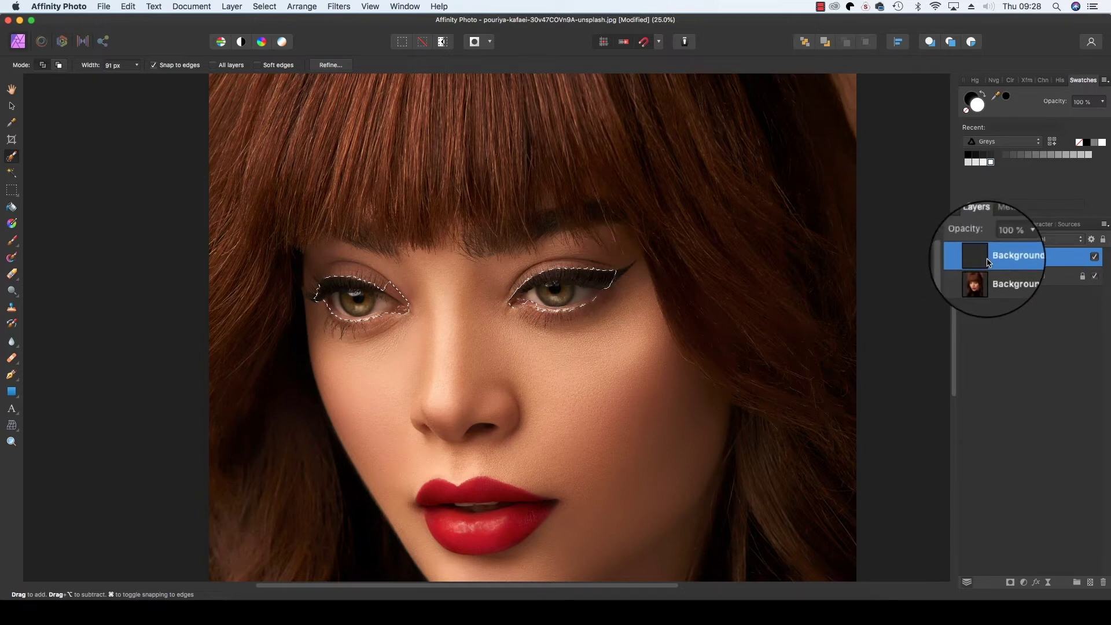
Deselect, then hide and reshow the Background layer to check the eye cutout.
{"action": "key", "text": "super+d"}
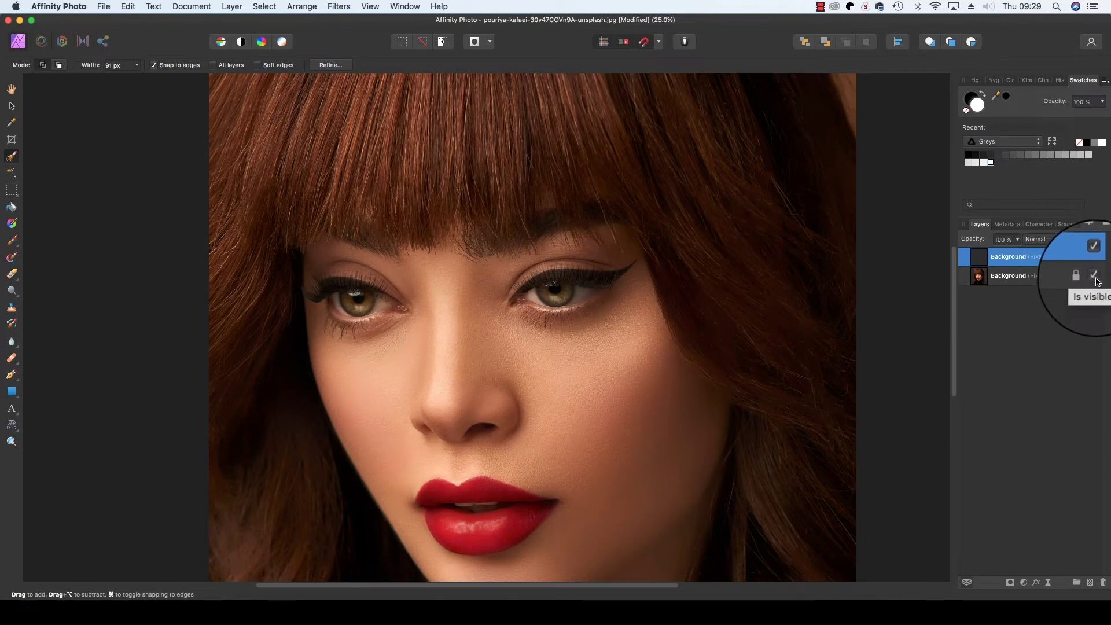
{"action": "left_click", "coordinate": [1095, 277]}
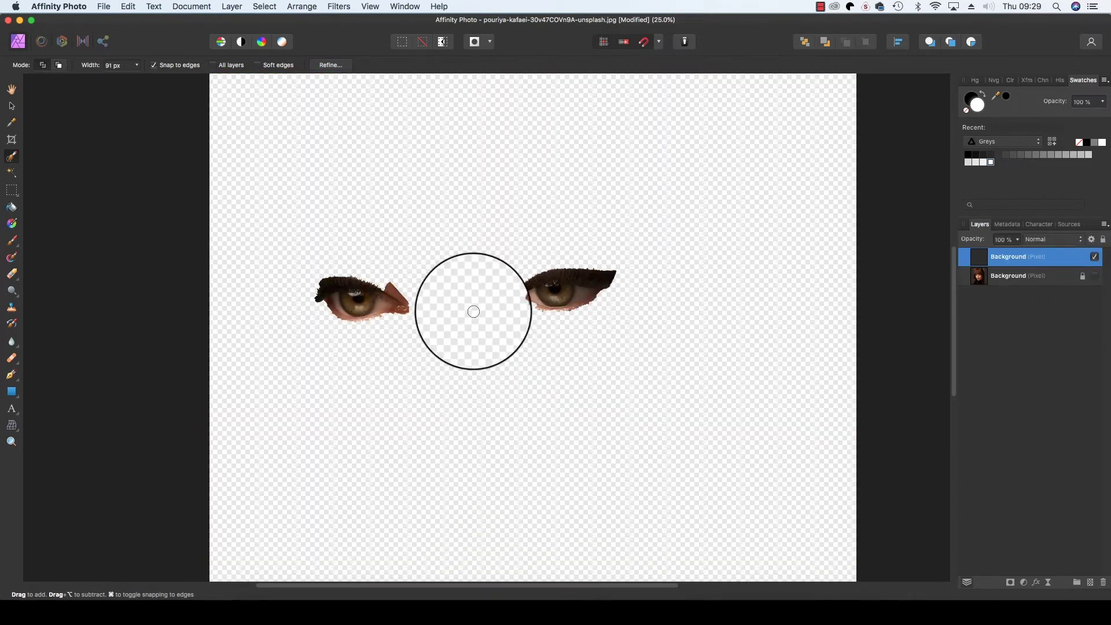
{"action": "left_click", "coordinate": [1095, 276]}
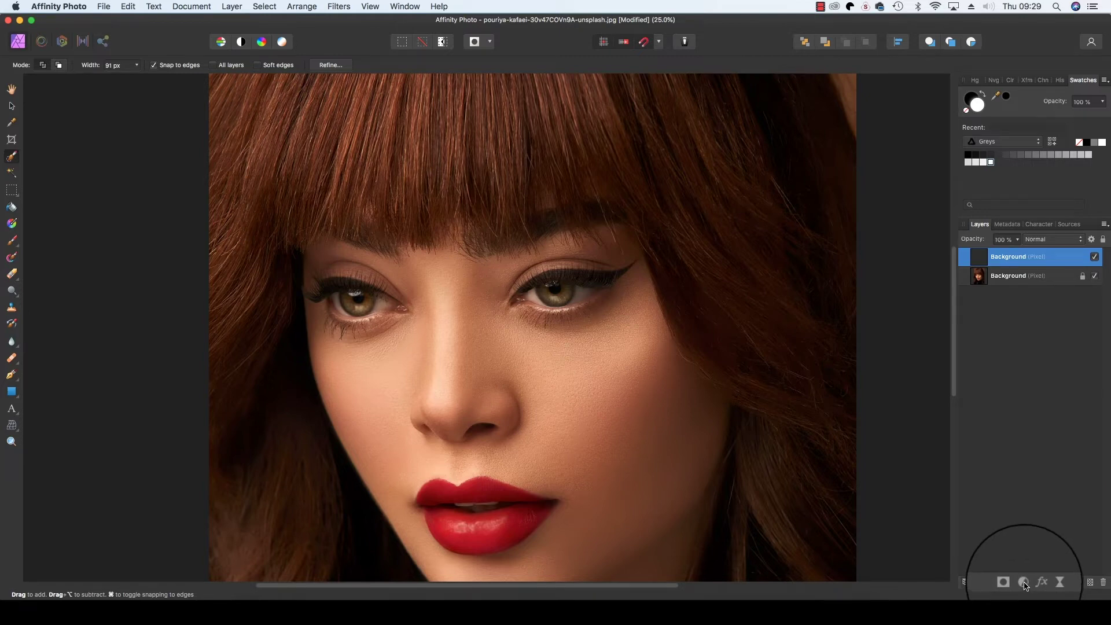
Add a Curves adjustment and clip it to the copied eye layer.
{"action": "left_click", "coordinate": [1024, 586]}
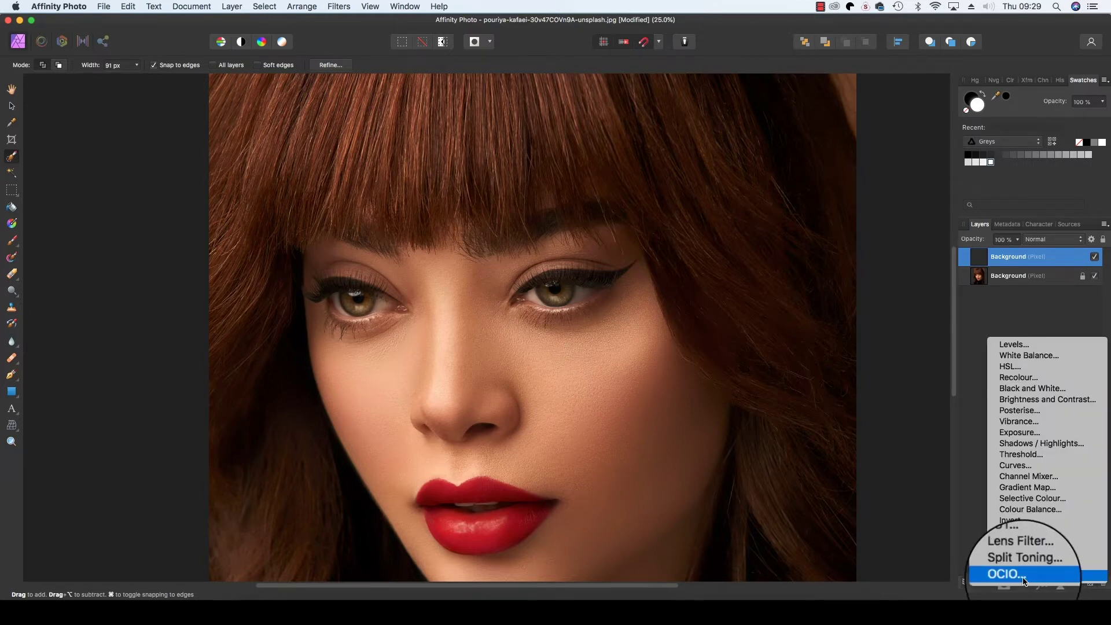
{"action": "left_click", "coordinate": [1027, 466]}
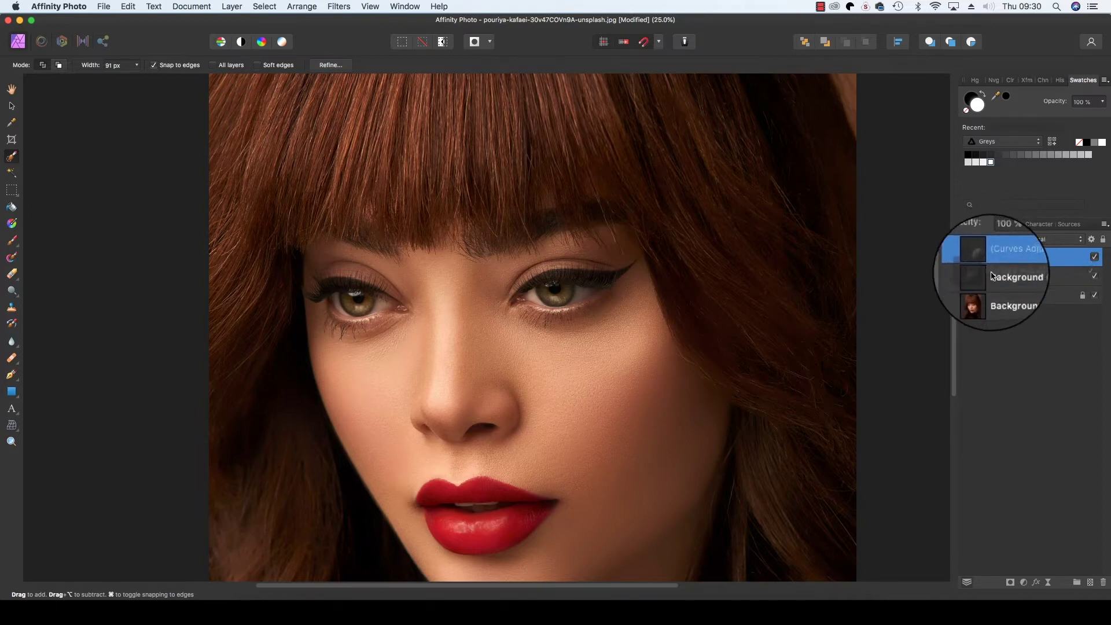
{"action": "left_click_drag", "start_coordinate": [991, 276], "coordinate": [989, 277]}
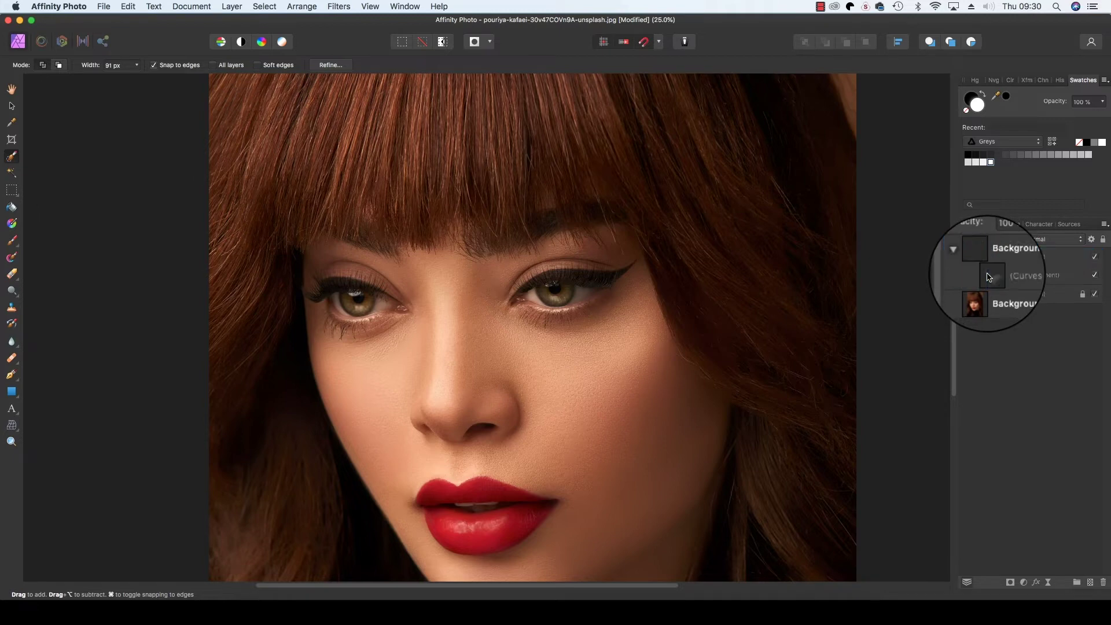
Open the Curves settings and bend the master curve upward to brighten.
{"action": "left_click", "coordinate": [1008, 271]}
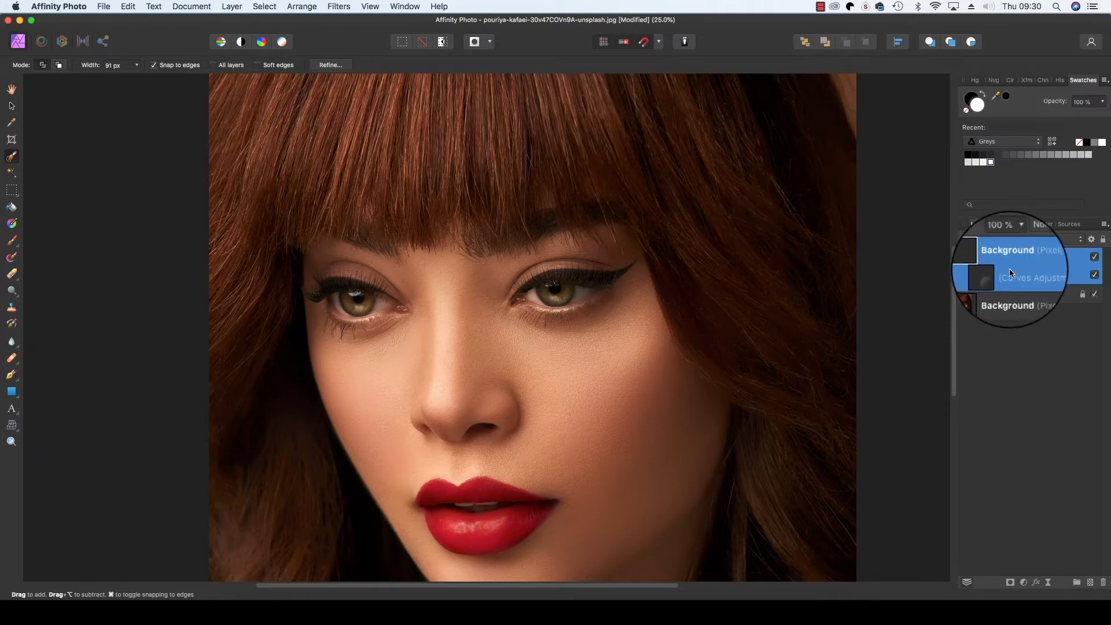
{"action": "double_click", "coordinate": [1009, 272]}
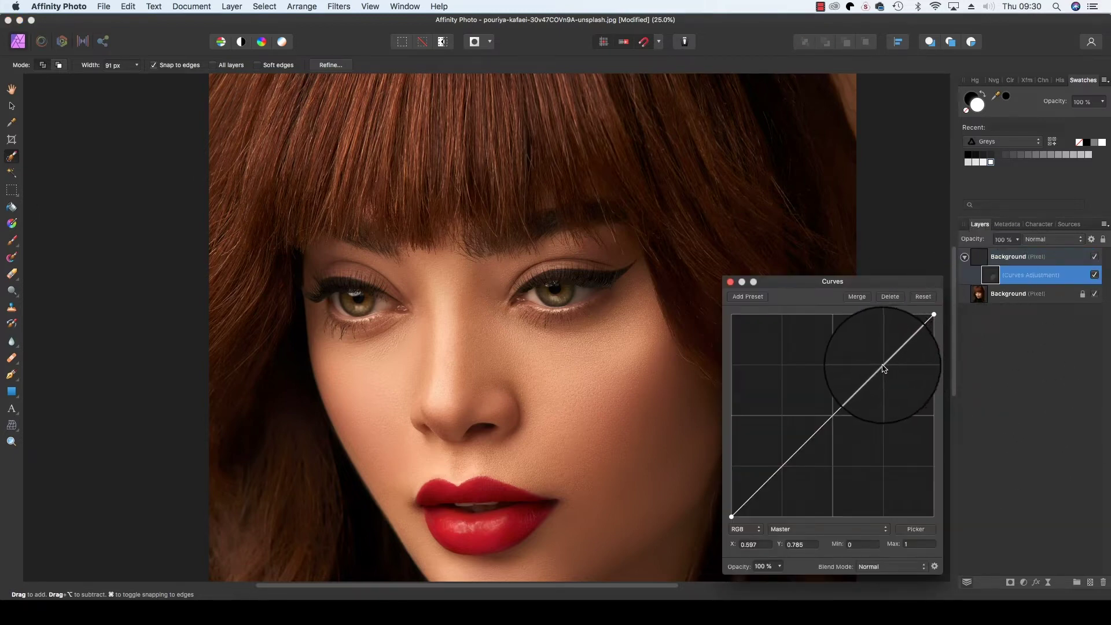
{"action": "left_click_drag", "start_coordinate": [884, 368], "coordinate": [863, 358]}
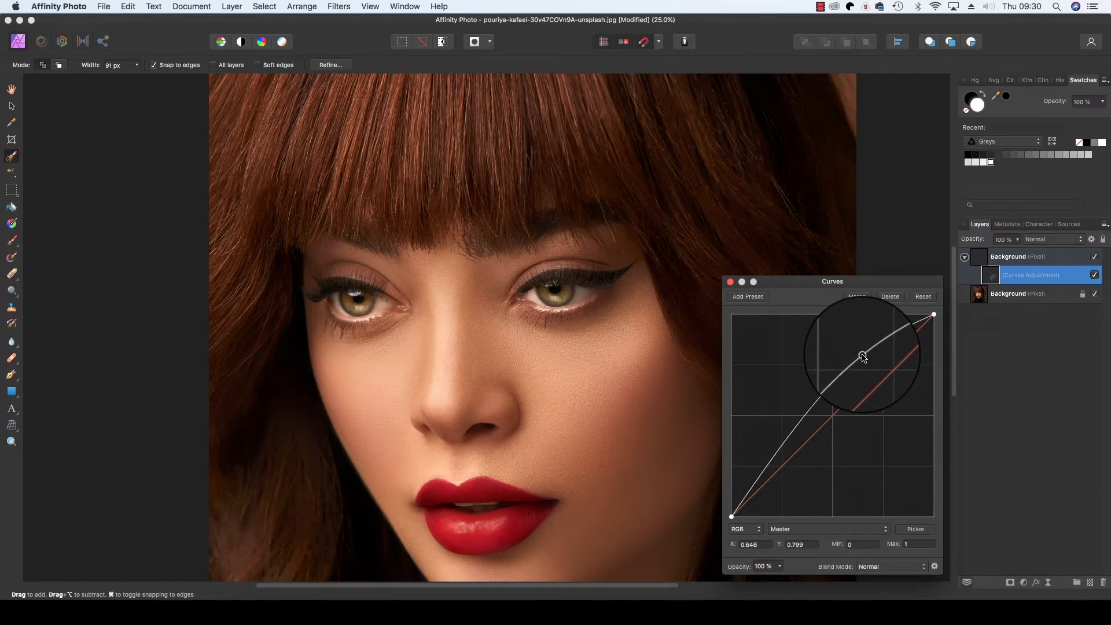
Fine-tune the curve point to about 0.636/0.801 and toggle the Curves effect to compare.
{"action": "left_click_drag", "start_coordinate": [862, 357], "coordinate": [860, 355]}
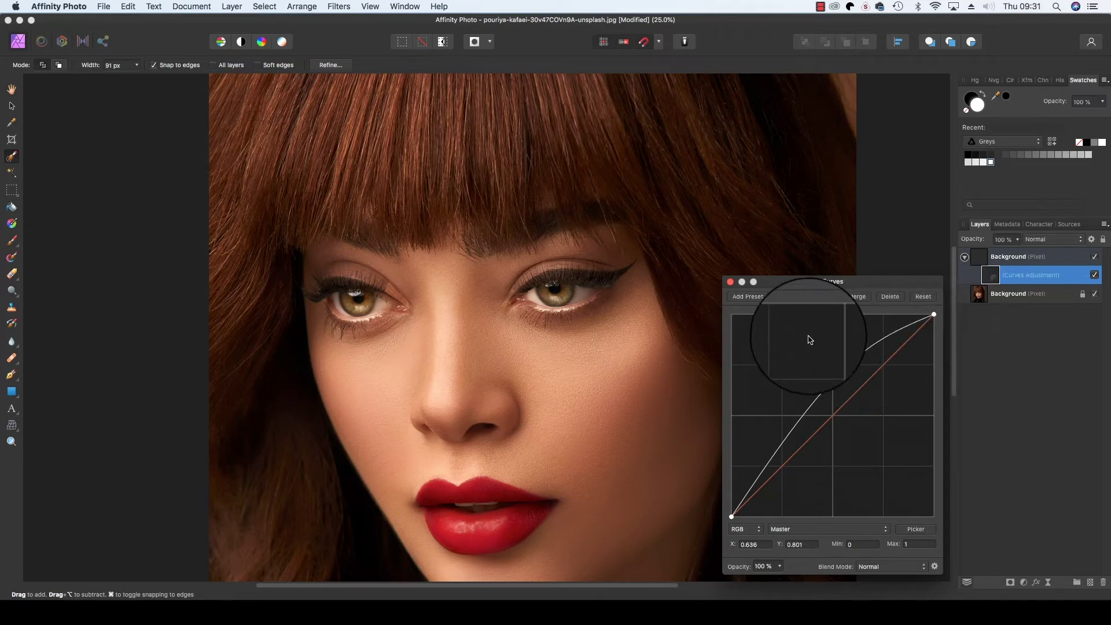
{"action": "left_click", "coordinate": [1095, 276]}
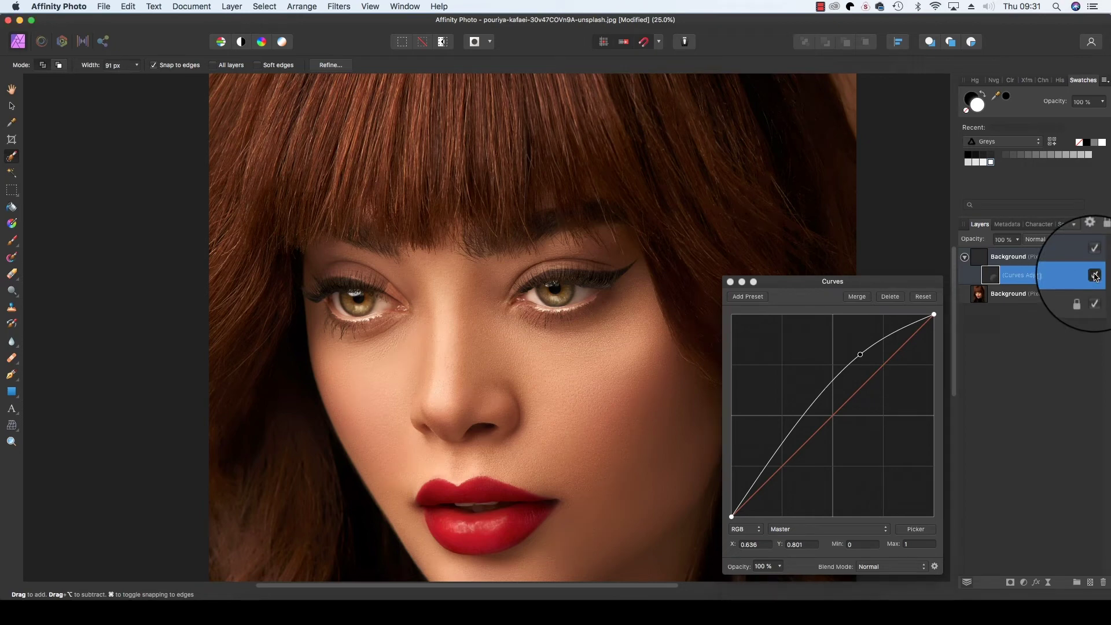
{"action": "left_click", "coordinate": [1095, 276]}
{"action": "left_click", "coordinate": [1094, 276]}
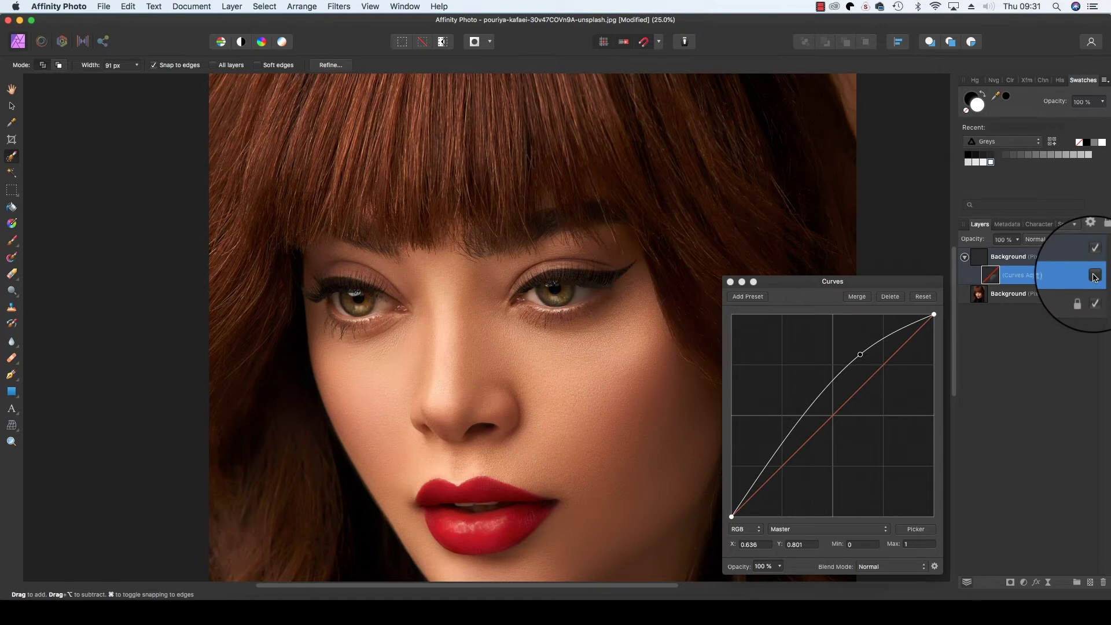
{"action": "left_click", "coordinate": [1095, 276]}
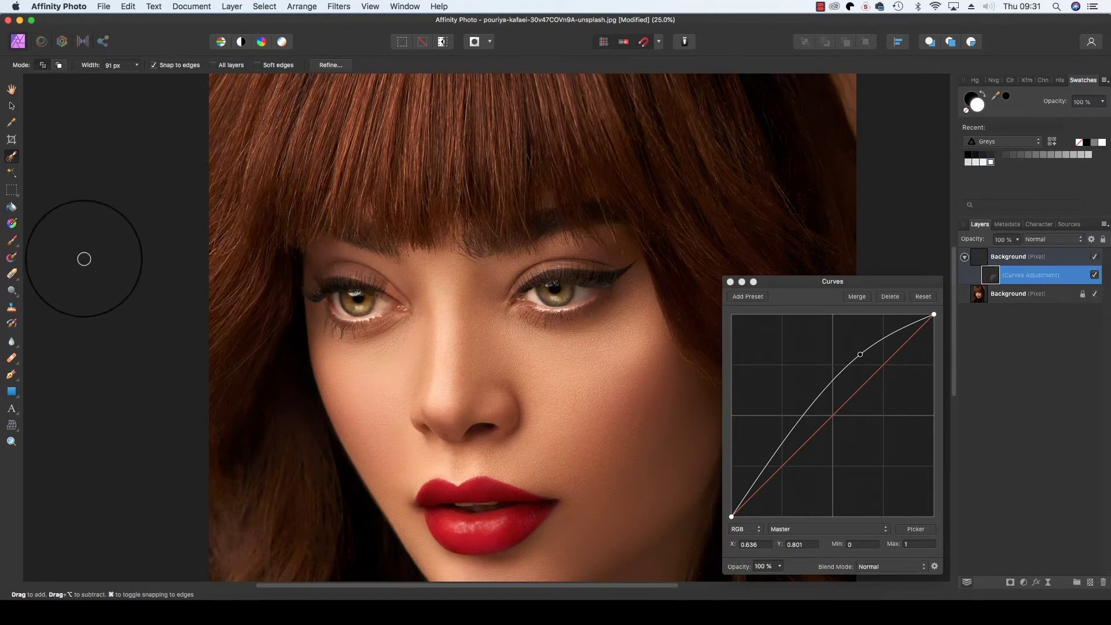
Paint the left and right eyes into the Curves mask with the Paint Brush.
{"action": "left_click", "coordinate": [12, 241]}
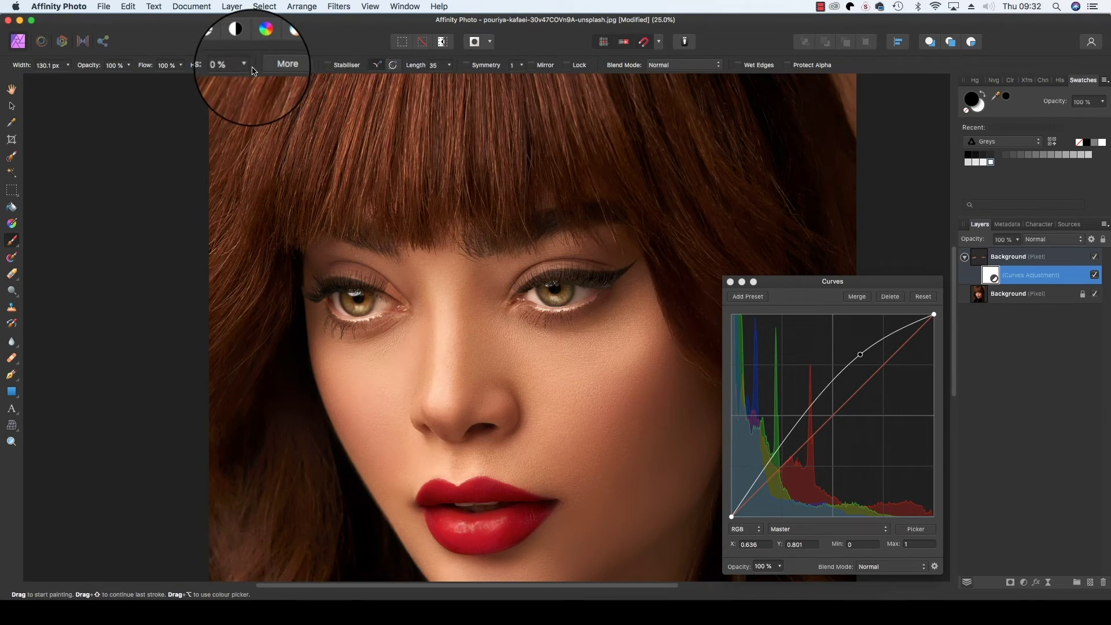
{"action": "mouse_move", "coordinate": [384, 278]}
{"action": "left_mouse_down"}
{"action": "mouse_move", "coordinate": [391, 273]}
{"action": "mouse_move", "coordinate": [385, 283]}
{"action": "mouse_move", "coordinate": [354, 269]}
{"action": "mouse_move", "coordinate": [322, 281]}
{"action": "mouse_move", "coordinate": [375, 293]}
{"action": "mouse_move", "coordinate": [302, 279]}
{"action": "mouse_move", "coordinate": [293, 317]}
{"action": "mouse_move", "coordinate": [193, 310]}
{"action": "left_mouse_up"}
{"action": "scroll", "coordinate": [321, 280], "scroll_direction": "up", "scroll_amount": 2}
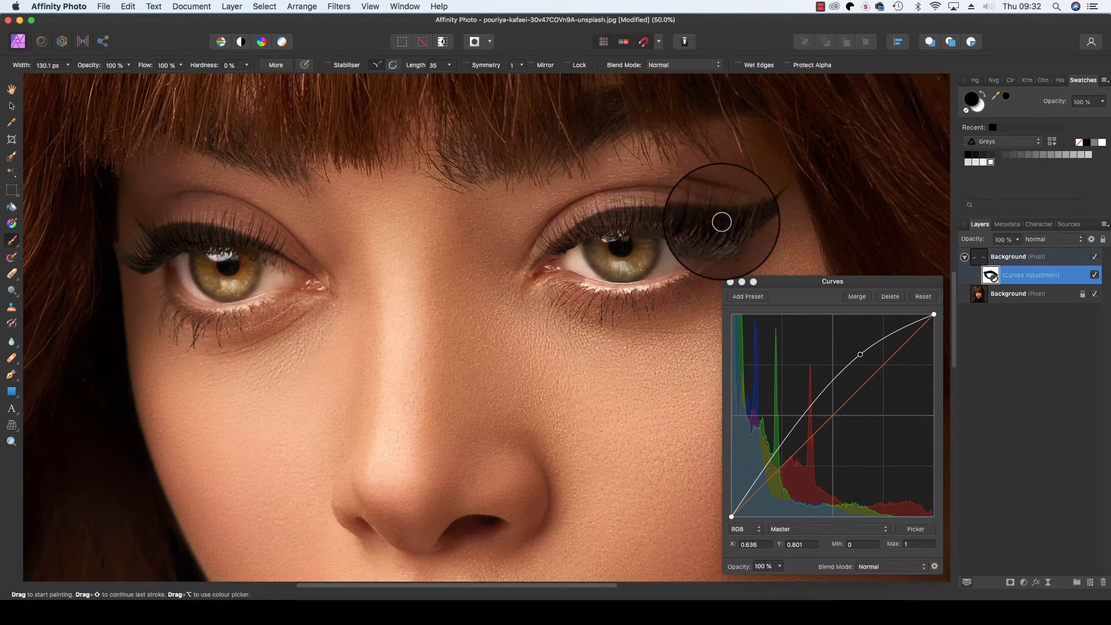
{"action": "mouse_move", "coordinate": [721, 221]}
{"action": "left_mouse_down"}
{"action": "mouse_move", "coordinate": [604, 213]}
{"action": "mouse_move", "coordinate": [563, 222]}
{"action": "mouse_move", "coordinate": [532, 255]}
{"action": "mouse_move", "coordinate": [570, 287]}
{"action": "mouse_move", "coordinate": [614, 295]}
{"action": "mouse_move", "coordinate": [583, 288]}
{"action": "mouse_move", "coordinate": [637, 295]}
{"action": "mouse_move", "coordinate": [712, 264]}
{"action": "mouse_move", "coordinate": [639, 292]}
{"action": "mouse_move", "coordinate": [563, 286]}
{"action": "mouse_move", "coordinate": [538, 271]}
{"action": "mouse_move", "coordinate": [572, 297]}
{"action": "mouse_move", "coordinate": [634, 303]}
{"action": "mouse_move", "coordinate": [678, 293]}
{"action": "mouse_move", "coordinate": [723, 250]}
{"action": "left_mouse_up"}
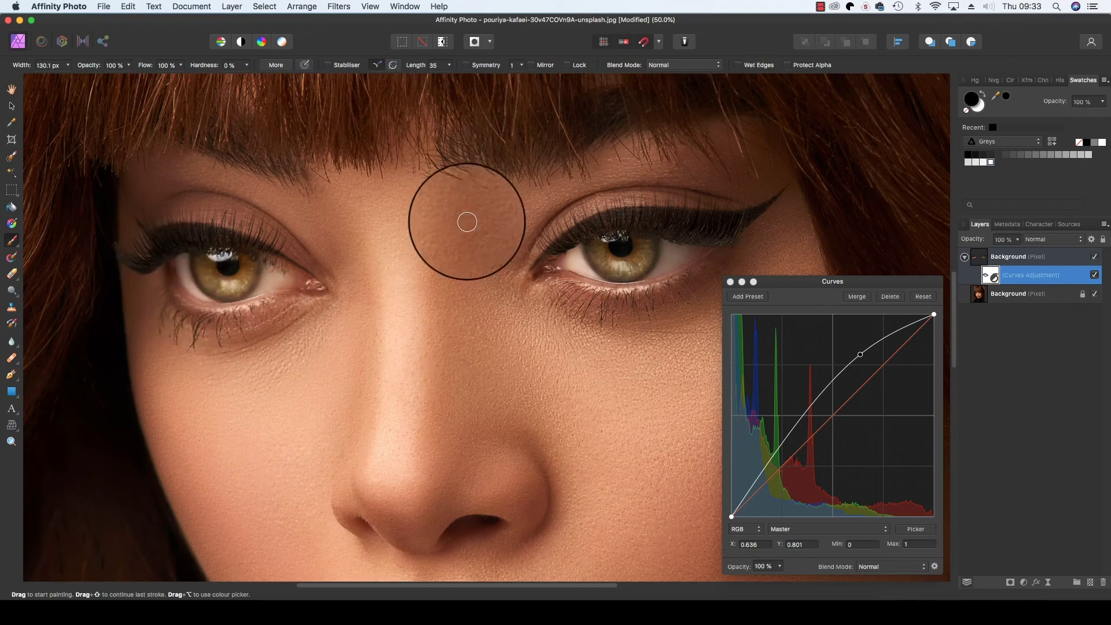
Fit the portrait to the window and lower the Curves adjustment opacity to 85%.
{"action": "key", "text": "super+0"}
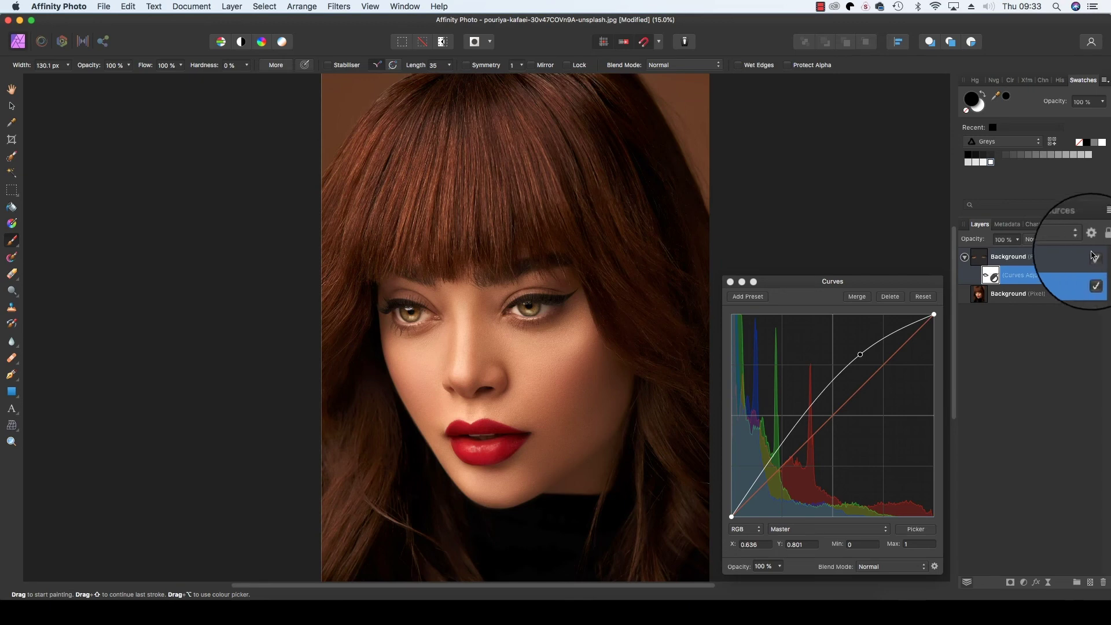
{"action": "left_click", "coordinate": [1017, 239]}
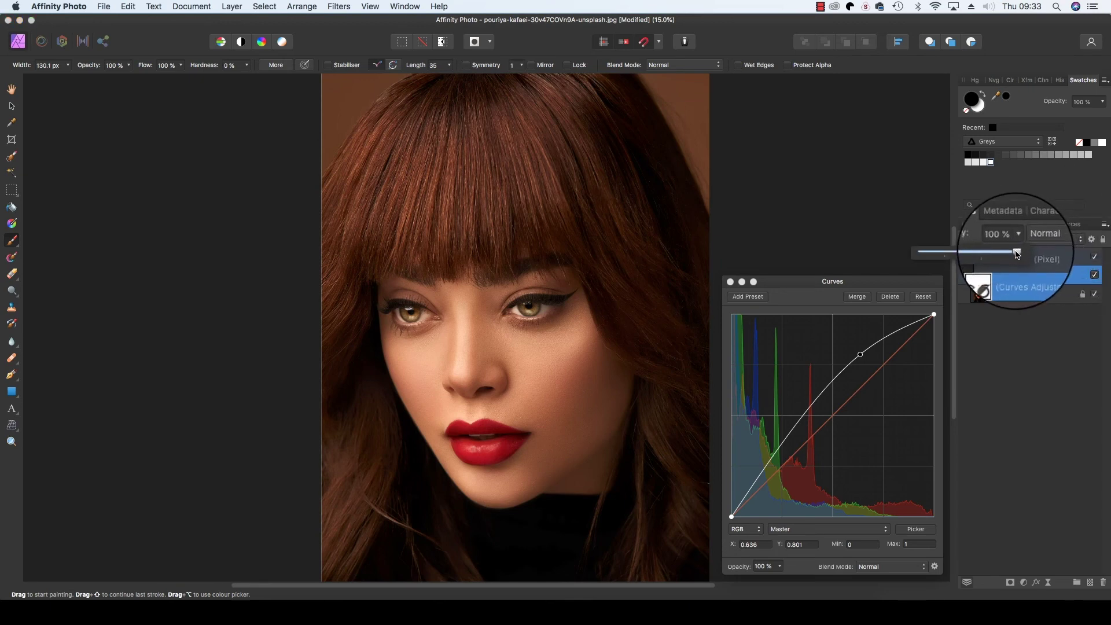
{"action": "mouse_move", "coordinate": [1016, 253]}
{"action": "left_mouse_down"}
{"action": "mouse_move", "coordinate": [982, 253]}
{"action": "mouse_move", "coordinate": [1018, 249]}
{"action": "left_mouse_up"}
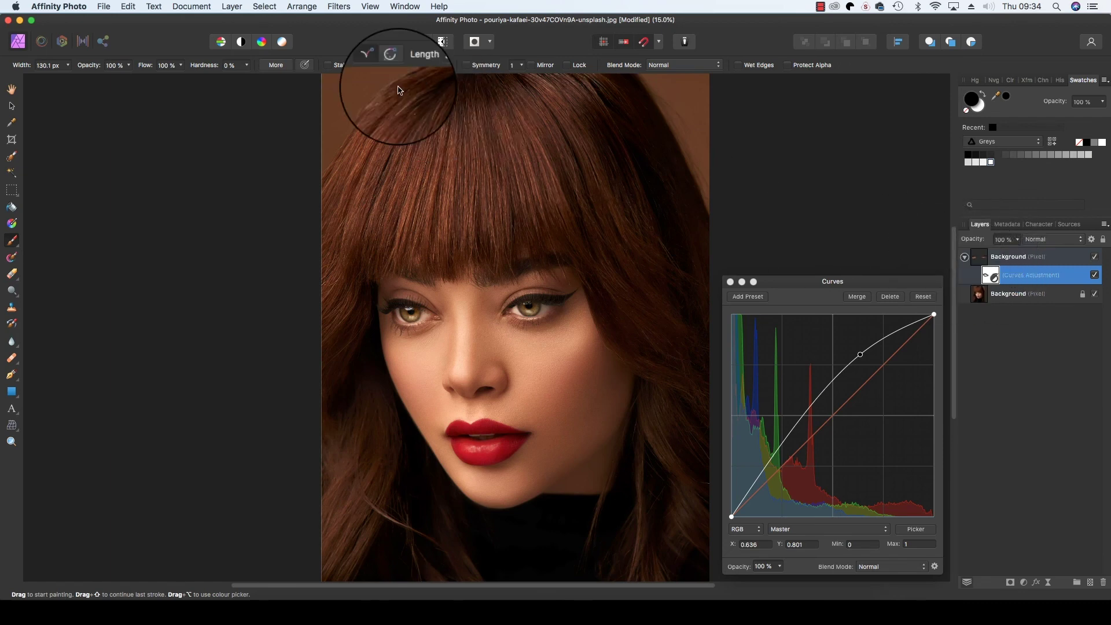
{"action": "left_click", "coordinate": [104, 7]}
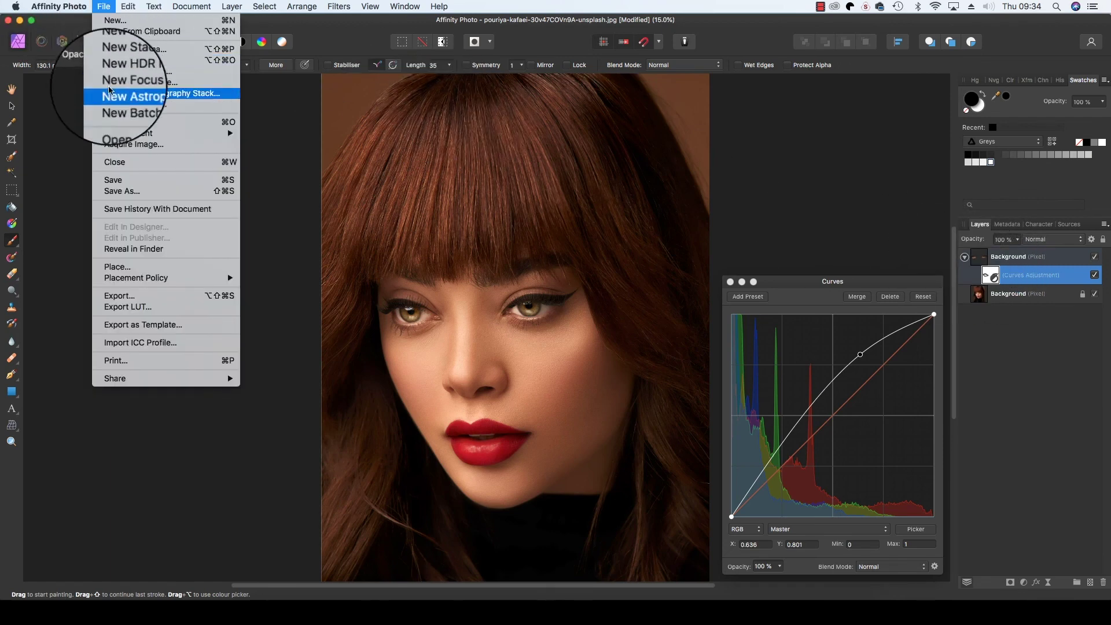
Open the Export settings and cancel without exporting.
{"action": "left_click", "coordinate": [121, 297]}
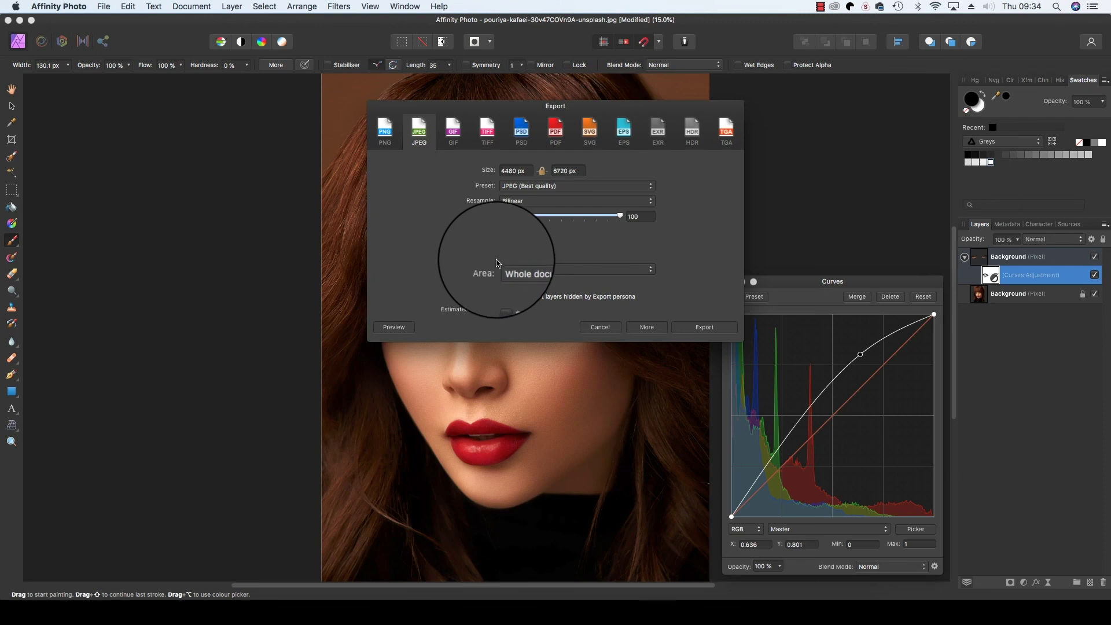
{"action": "left_click", "coordinate": [596, 327]}
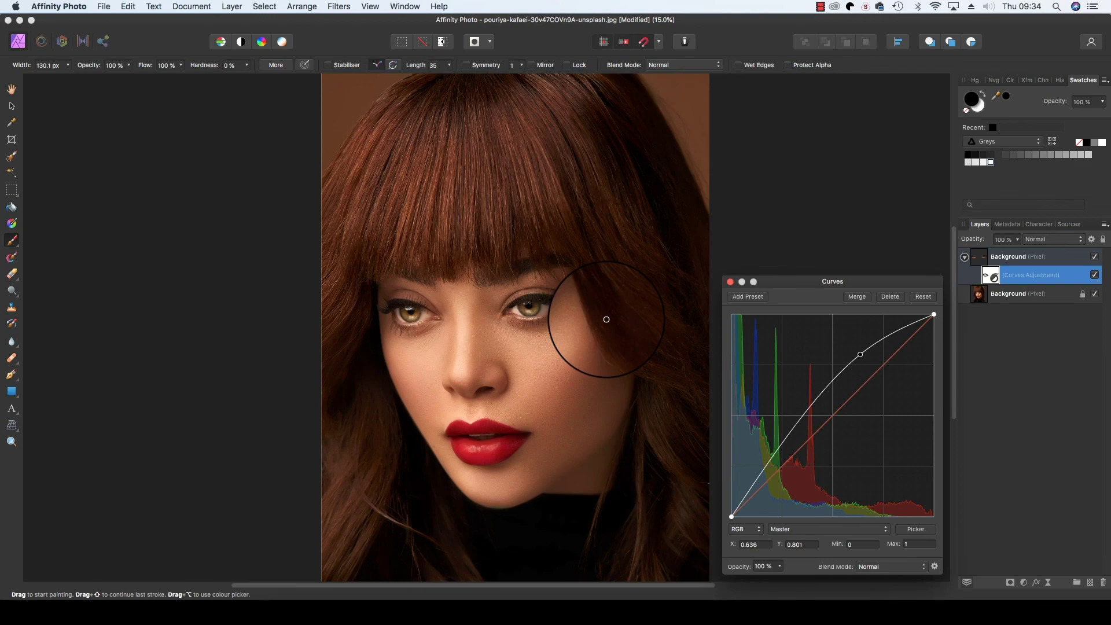